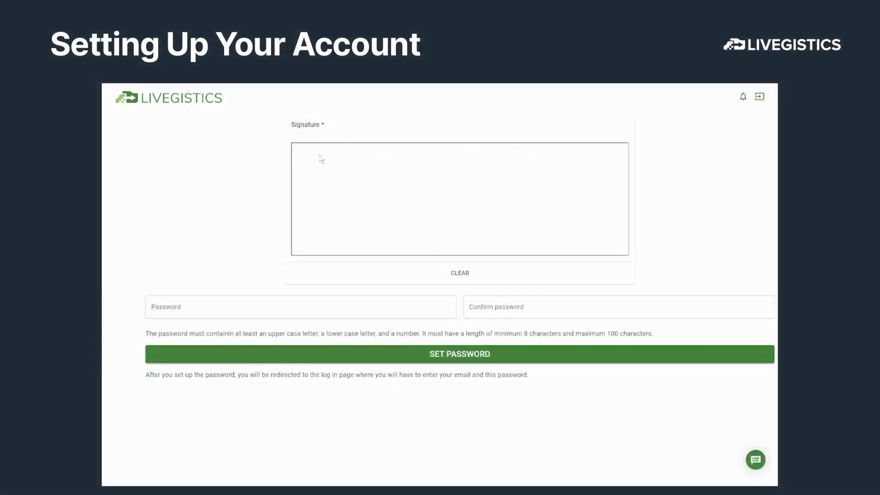
- Draw the handwritten signature 'Training' in the Signature box, dotting the i
{"action": "mouse_move", "coordinate": [322, 156]}
{"action": "left_mouse_down"}
{"action": "mouse_move", "coordinate": [396, 156]}
{"action": "mouse_move", "coordinate": [348, 197]}
{"action": "mouse_move", "coordinate": [402, 231]}
{"action": "mouse_move", "coordinate": [558, 205]}
{"action": "left_mouse_up"}
{"action": "left_click", "coordinate": [457, 202]}
{"action": "left_click", "coordinate": [413, 195]}
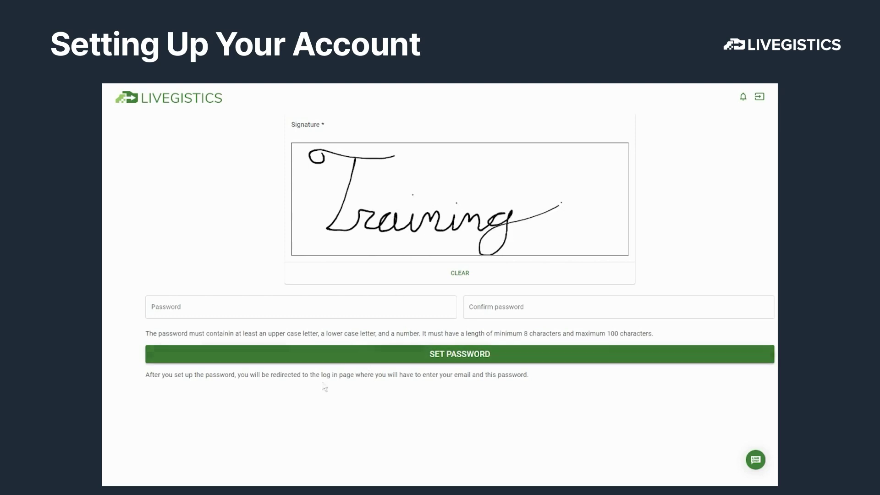
- Enter and confirm the new account password, then submit it with the signature
{"action": "left_click", "coordinate": [228, 306]}
{"action": "type", "text": "**********"}
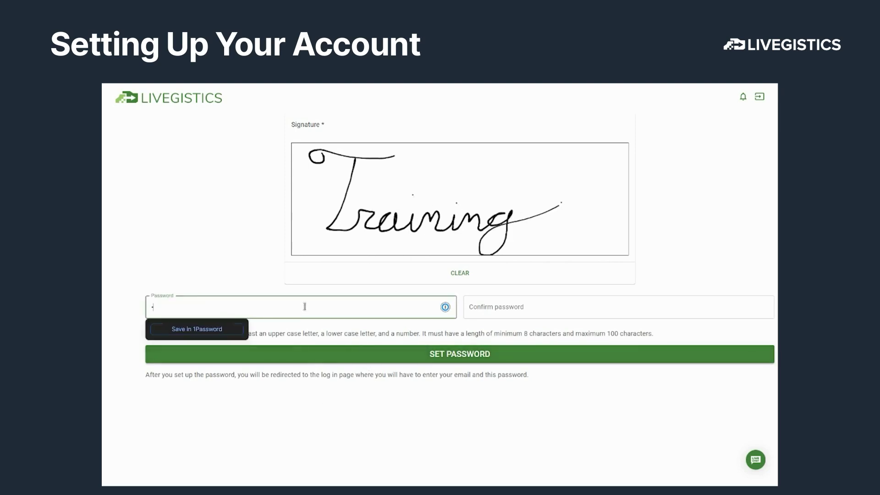
{"action": "type", "text": "*"}
{"action": "left_click", "coordinate": [504, 307]}
{"action": "type", "text": "***********"}
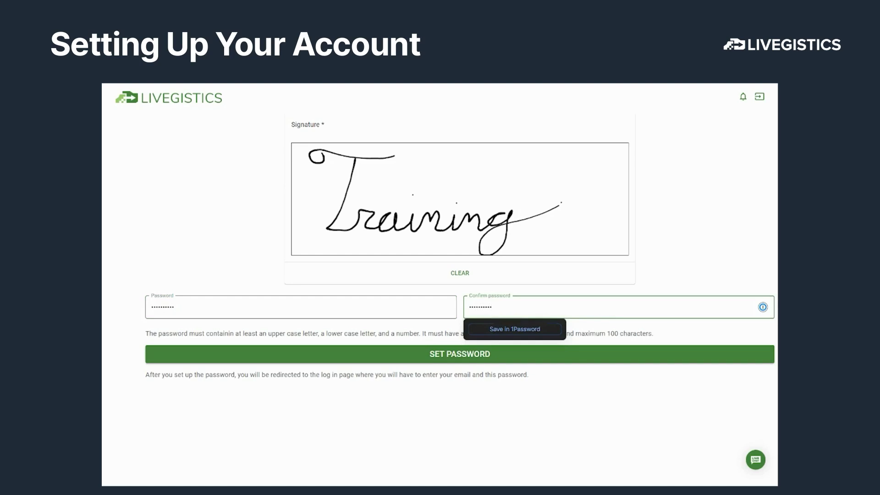
{"action": "left_click", "coordinate": [386, 356]}
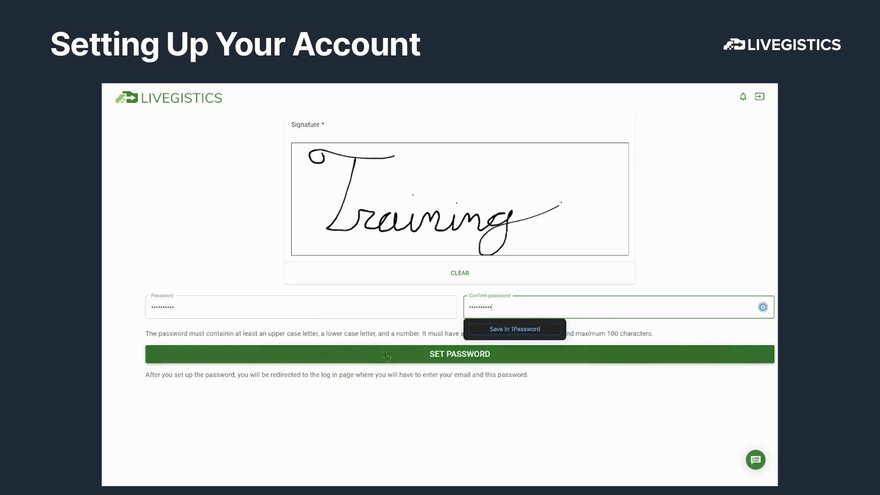
{"action": "left_click", "coordinate": [387, 356]}
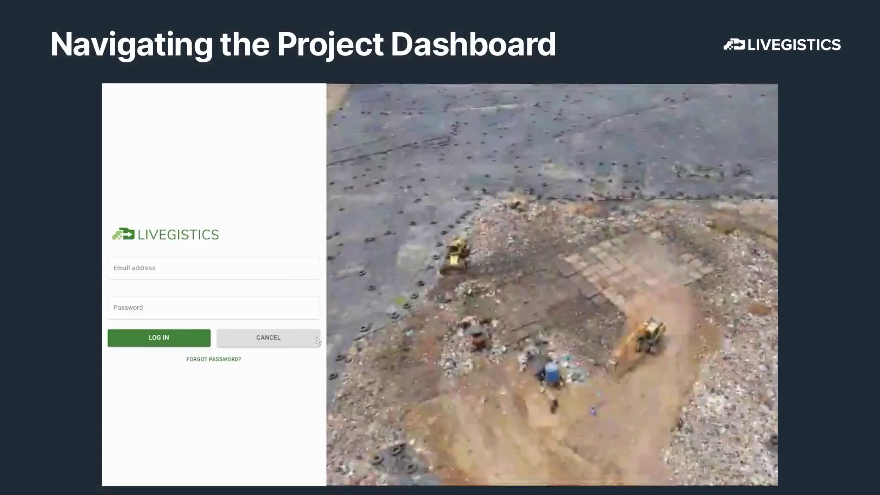
- Log in to Livegistics using the saved email and password for the account
{"action": "left_click", "coordinate": [175, 274]}
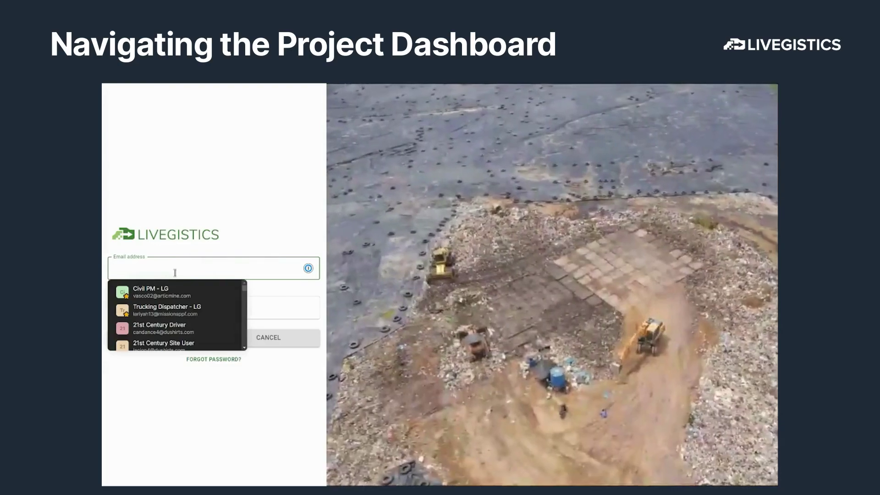
{"action": "type", "text": "gcx"}
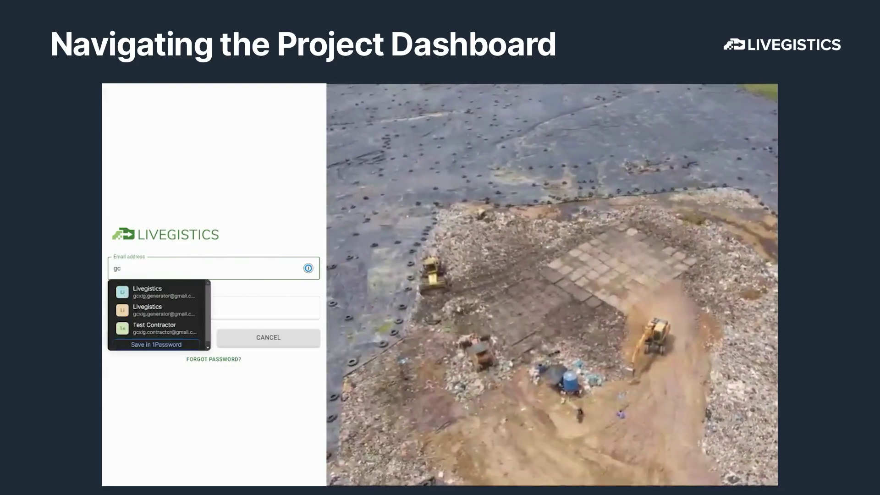
{"action": "left_click", "coordinate": [174, 300]}
{"action": "left_click", "coordinate": [177, 338]}
- Scroll to the end of the licence agreement and accept it
{"action": "scroll", "coordinate": [395, 238], "scroll_direction": "down", "scroll_amount": 5}
{"action": "scroll", "coordinate": [395, 238], "scroll_direction": "down", "scroll_amount": 3}
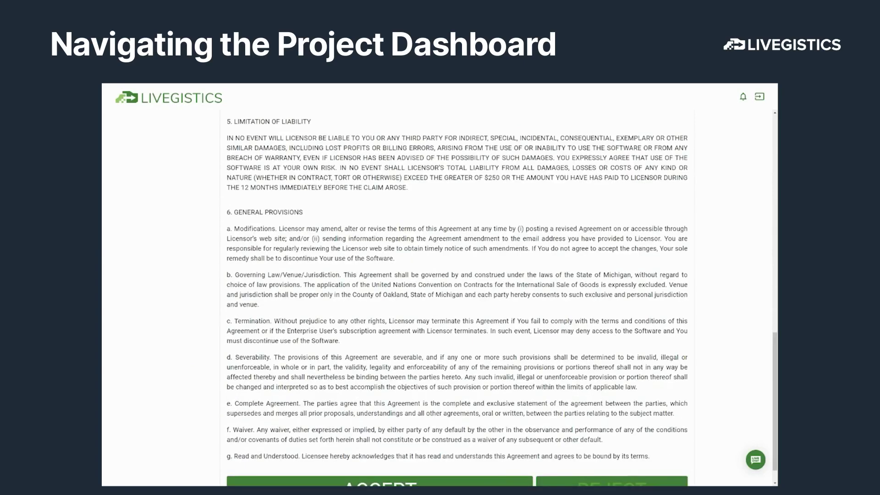
{"action": "scroll", "coordinate": [395, 239], "scroll_direction": "down", "scroll_amount": 1}
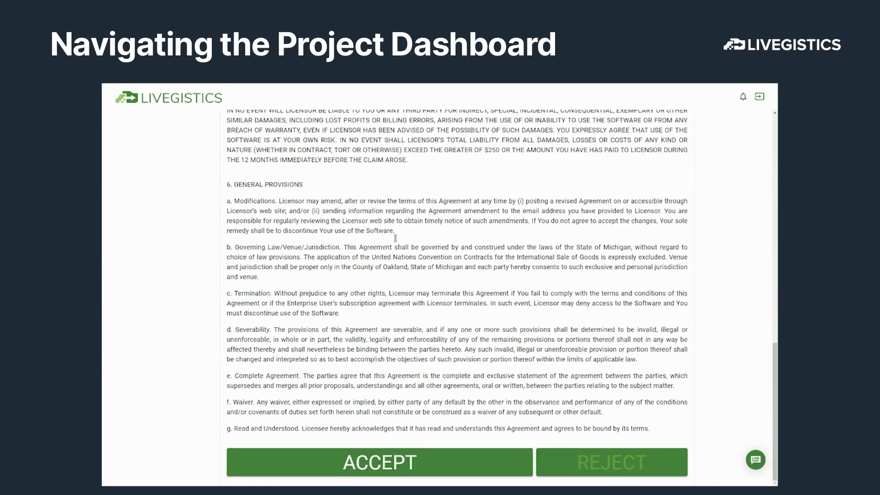
{"action": "left_click", "coordinate": [375, 466]}
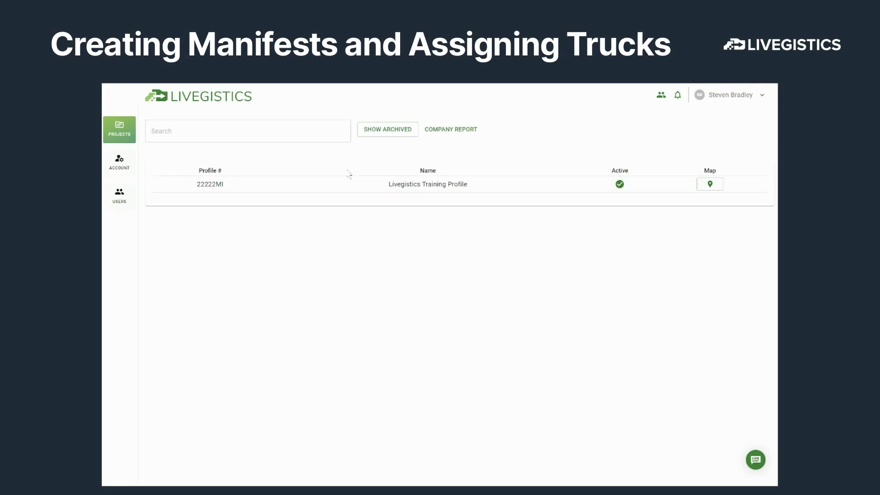
- Open the Livegistics Training Profile and create 5 manifests, numbered 454731–454735
{"action": "left_click", "coordinate": [385, 190]}
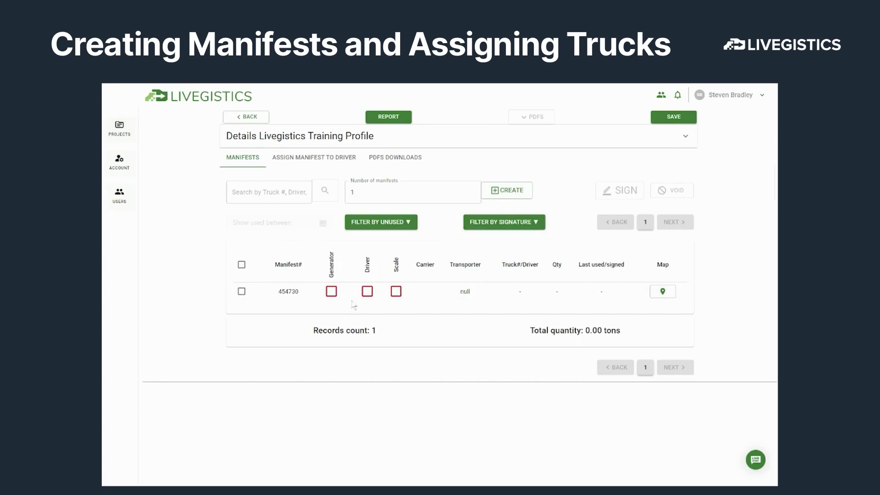
{"action": "left_click", "coordinate": [366, 189]}
{"action": "key", "text": "BackSpace"}
{"action": "type", "text": "5"}
{"action": "left_click", "coordinate": [500, 190]}
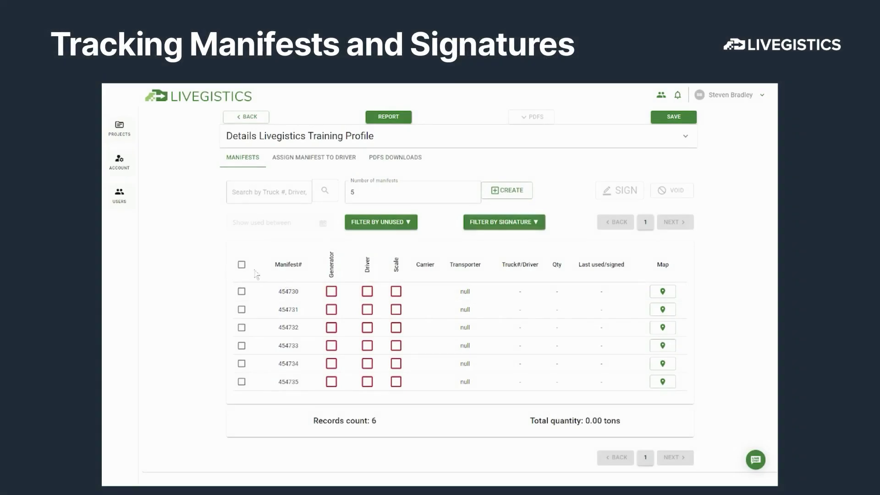
- Select manifest 454730, then all six manifests in the list for signing
{"action": "left_click", "coordinate": [241, 291]}
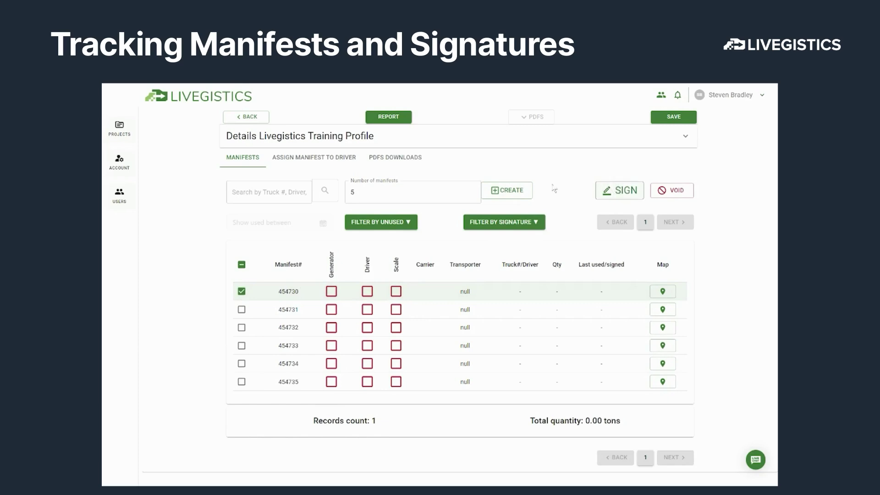
{"action": "left_click", "coordinate": [241, 265]}
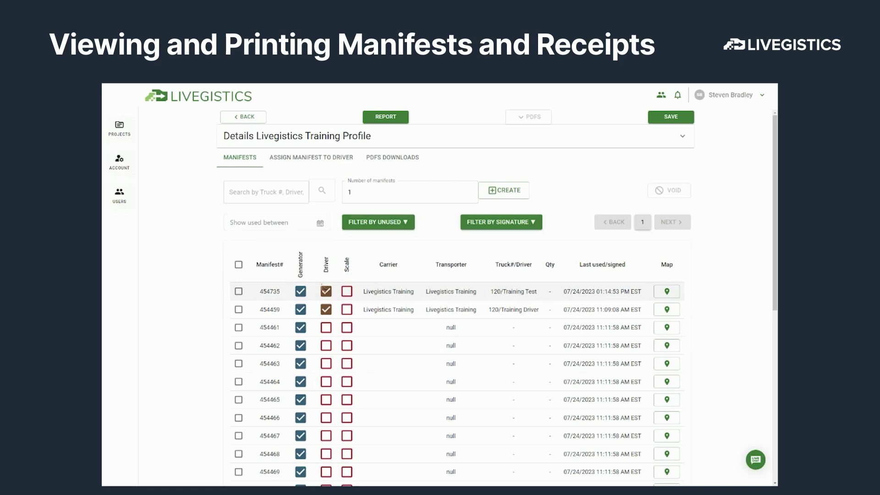
- Search manifests for number 454735 and try a July 21–22 used date range without applying it
{"action": "left_click", "coordinate": [269, 191]}
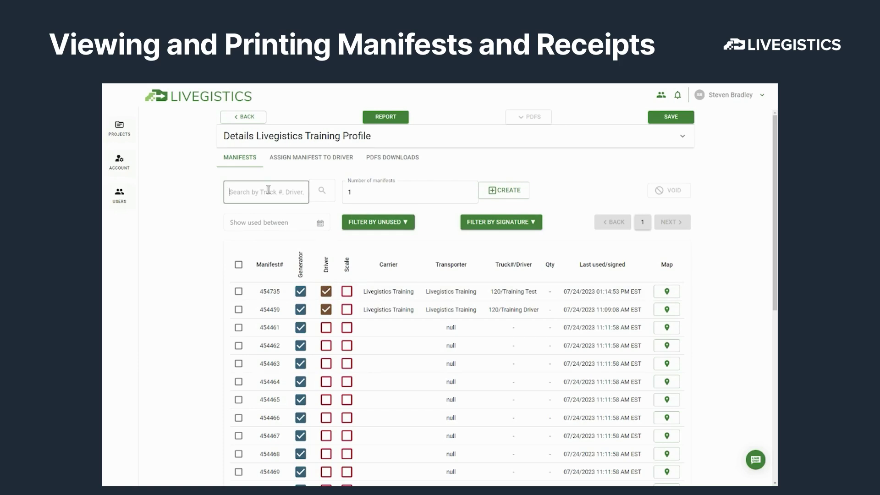
{"action": "type", "text": "454735"}
{"action": "left_click", "coordinate": [288, 227]}
{"action": "left_click", "coordinate": [317, 320]}
{"action": "left_click", "coordinate": [179, 296]}
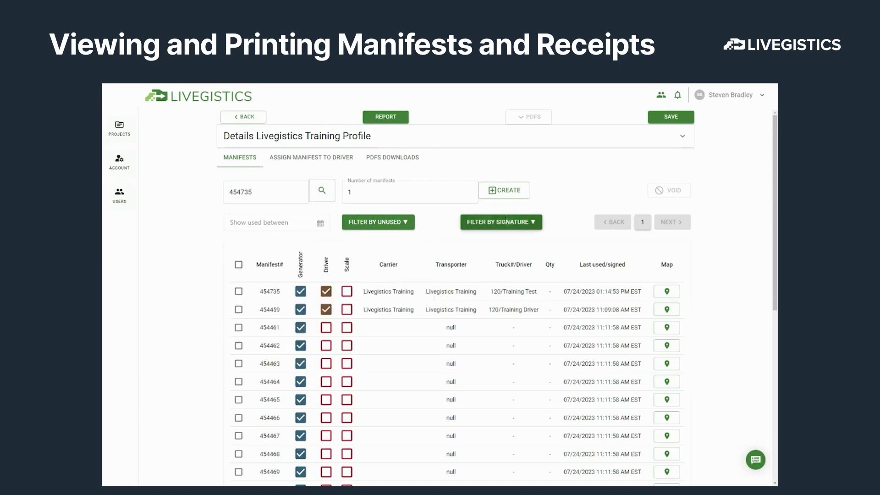
- Filter the list to Unused manifests and scroll through to check the 24 records
{"action": "left_click", "coordinate": [521, 224]}
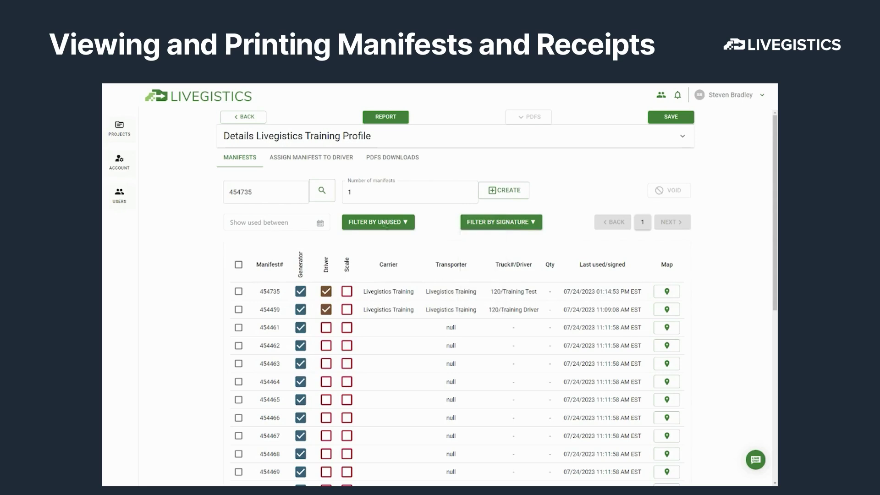
{"action": "mouse_move", "coordinate": [385, 223]}
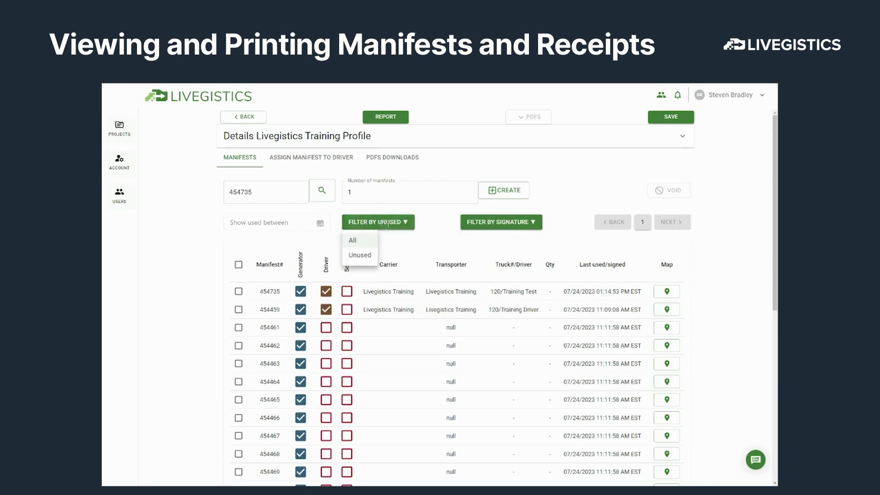
{"action": "left_click", "coordinate": [360, 255]}
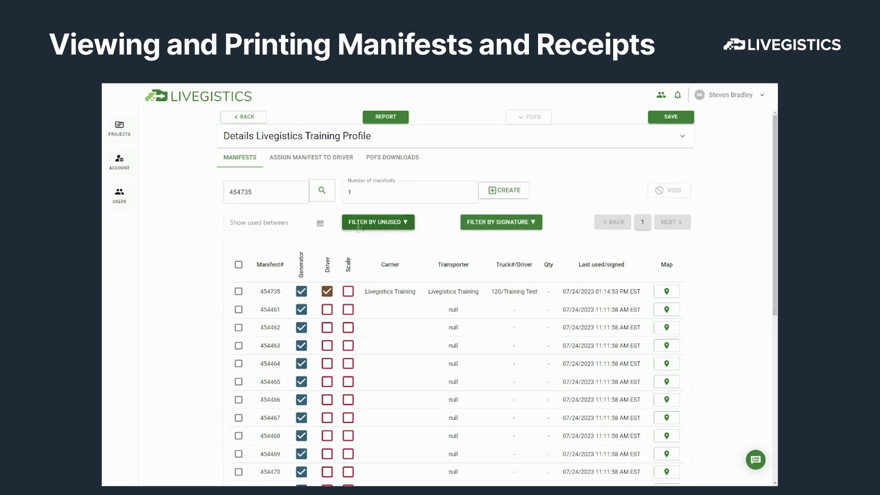
{"action": "scroll", "coordinate": [377, 250], "scroll_direction": "down", "scroll_amount": 5}
{"action": "scroll", "coordinate": [384, 252], "scroll_direction": "down", "scroll_amount": 3}
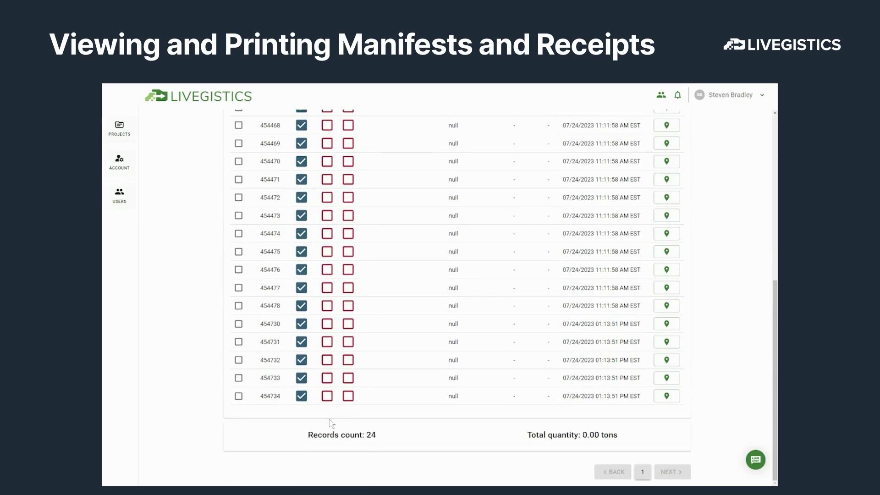
{"action": "scroll", "coordinate": [357, 422], "scroll_direction": "up", "scroll_amount": 3}
{"action": "scroll", "coordinate": [358, 418], "scroll_direction": "up", "scroll_amount": 5}
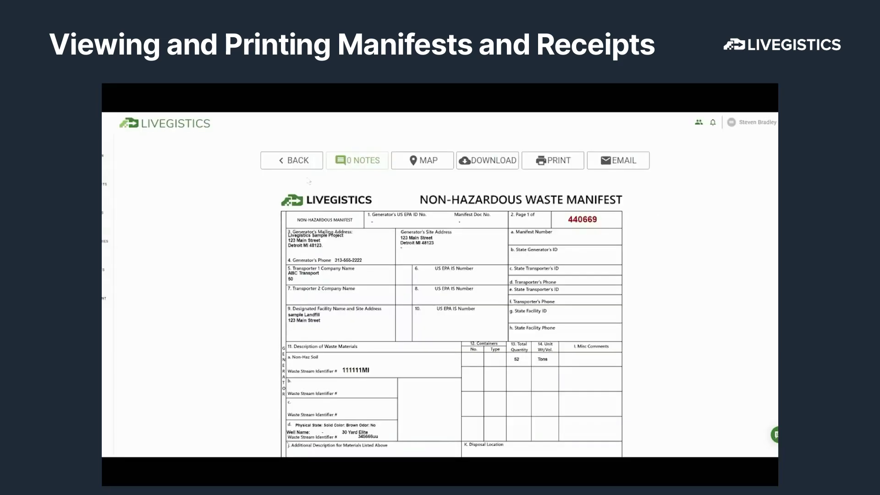
- Scroll manifest 440669 down to its signature sections and back, then return to the manifests list
{"action": "scroll", "coordinate": [309, 182], "scroll_direction": "down", "scroll_amount": 3}
{"action": "scroll", "coordinate": [311, 182], "scroll_direction": "down", "scroll_amount": 3}
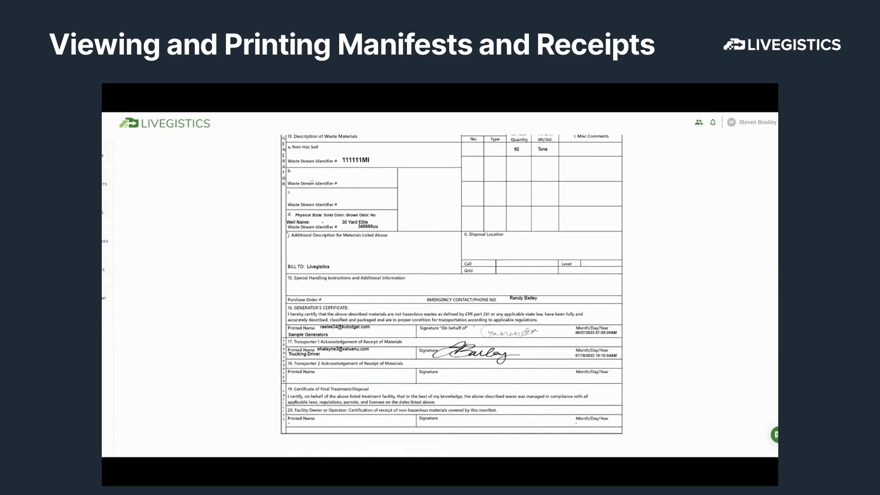
{"action": "scroll", "coordinate": [452, 295], "scroll_direction": "up", "scroll_amount": 5}
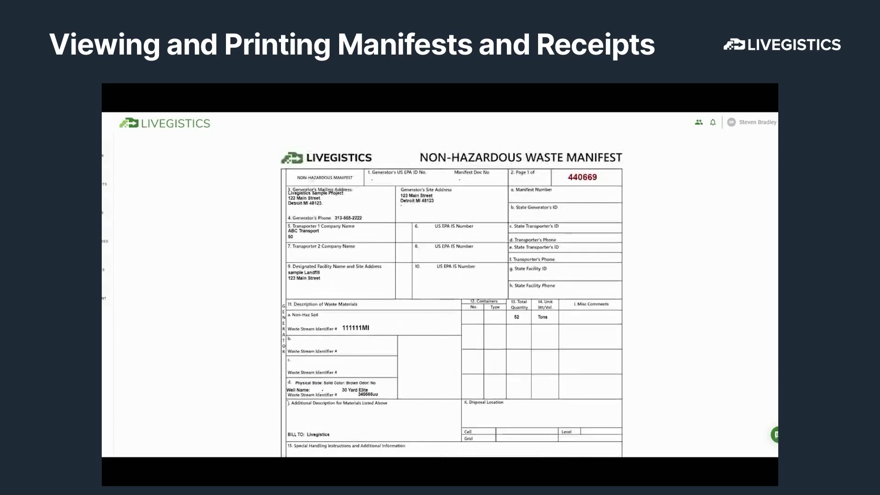
{"action": "scroll", "coordinate": [312, 181], "scroll_direction": "up", "scroll_amount": 1}
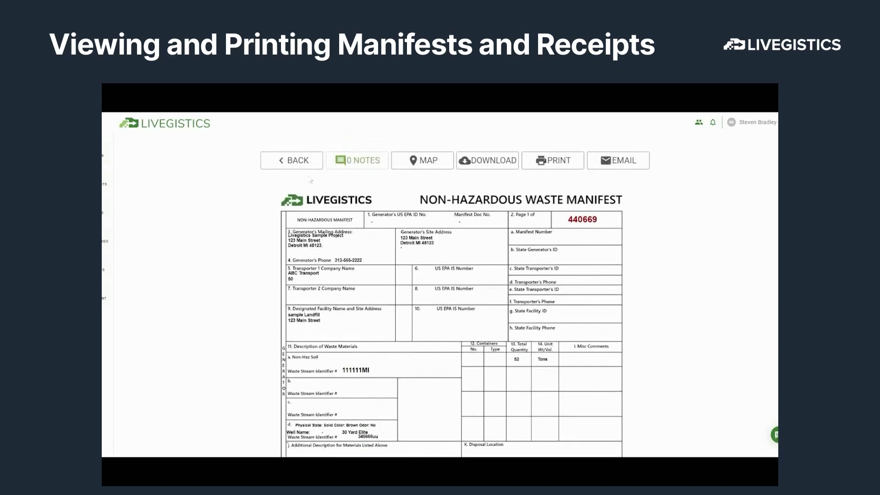
{"action": "left_click", "coordinate": [292, 160]}
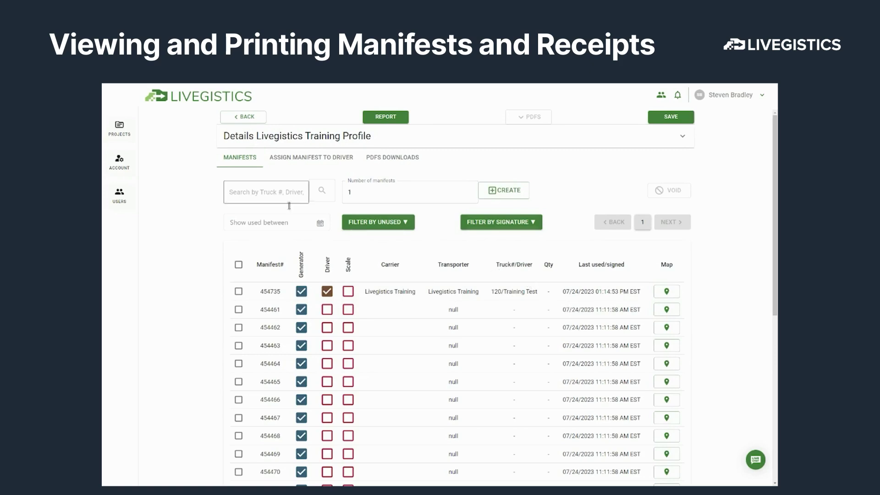
- Filter manifests used 07/23–07/24/2023 and download their PDFs in folders by date
{"action": "left_click", "coordinate": [278, 223]}
{"action": "left_click", "coordinate": [235, 334]}
{"action": "left_click", "coordinate": [248, 336]}
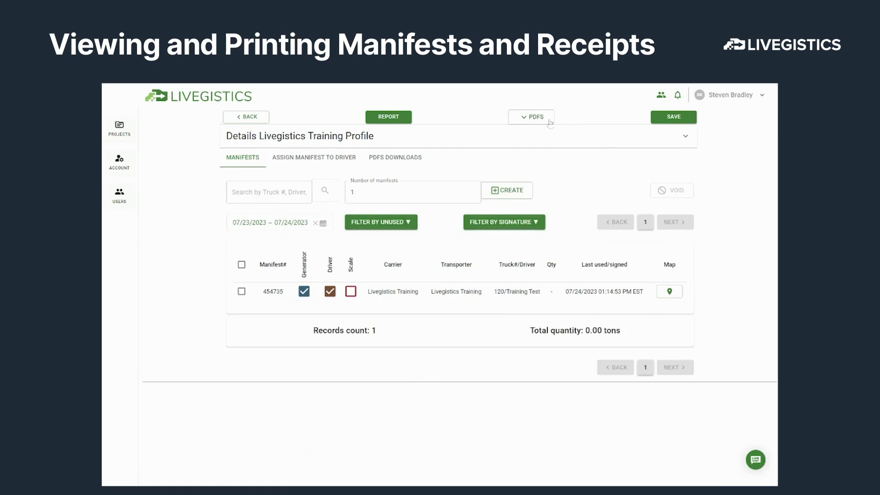
{"action": "left_click", "coordinate": [525, 120]}
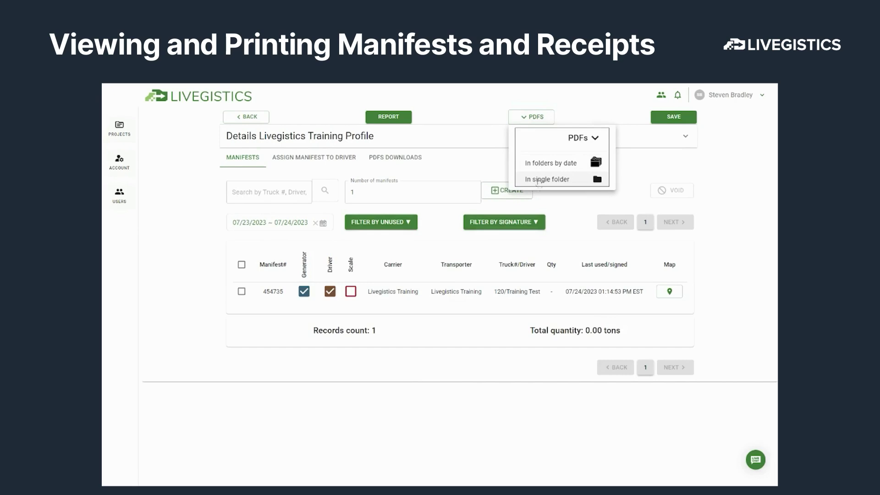
{"action": "left_click", "coordinate": [545, 165]}
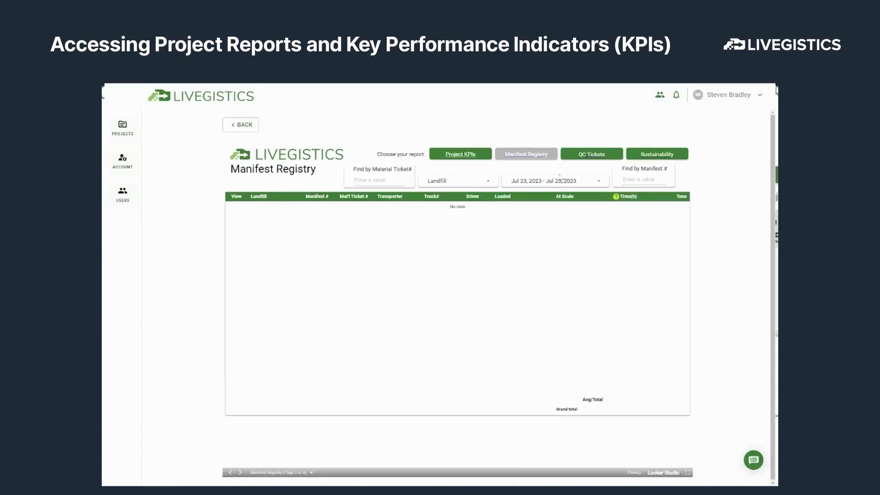
- Set the Manifest Registry date range to Jul 9 – Jul 23, 2023
{"action": "left_click", "coordinate": [560, 178]}
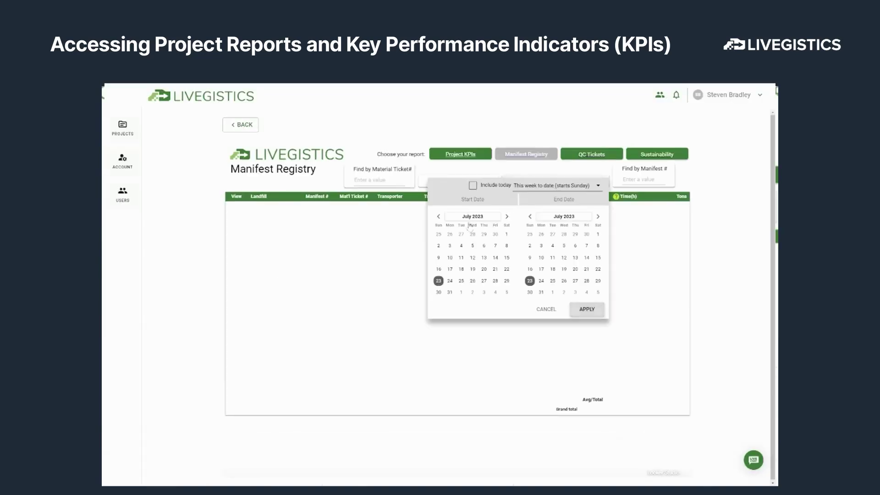
{"action": "left_click", "coordinate": [438, 258]}
{"action": "left_click", "coordinate": [595, 312]}
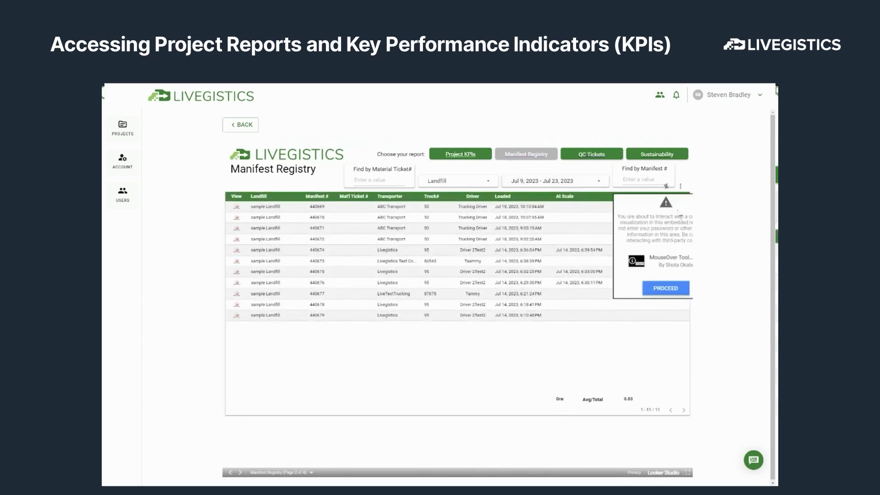
- Attempt to export the registry table data, then start a new support chat message
{"action": "left_click", "coordinate": [681, 186]}
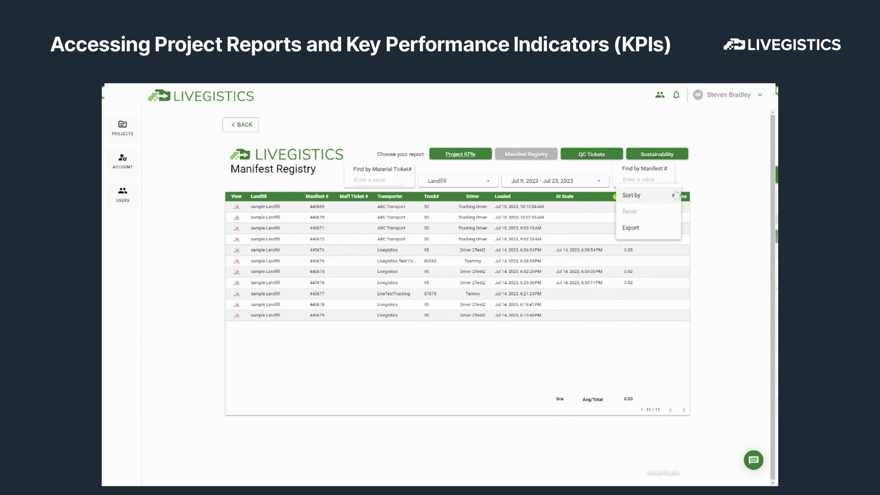
{"action": "left_click", "coordinate": [632, 230]}
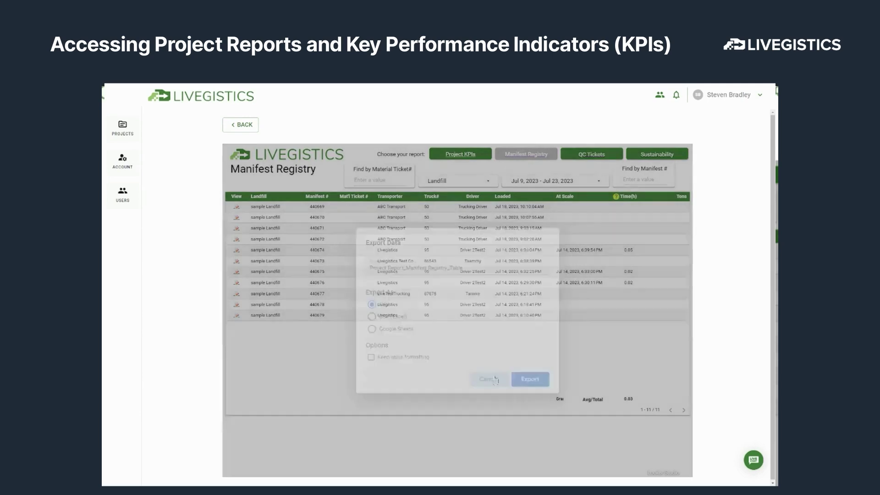
{"action": "left_click", "coordinate": [490, 379]}
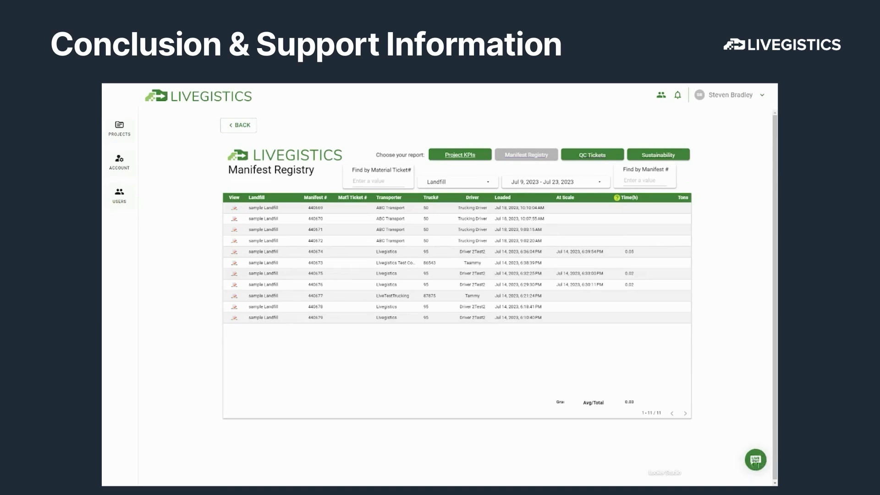
{"action": "left_click", "coordinate": [756, 460]}
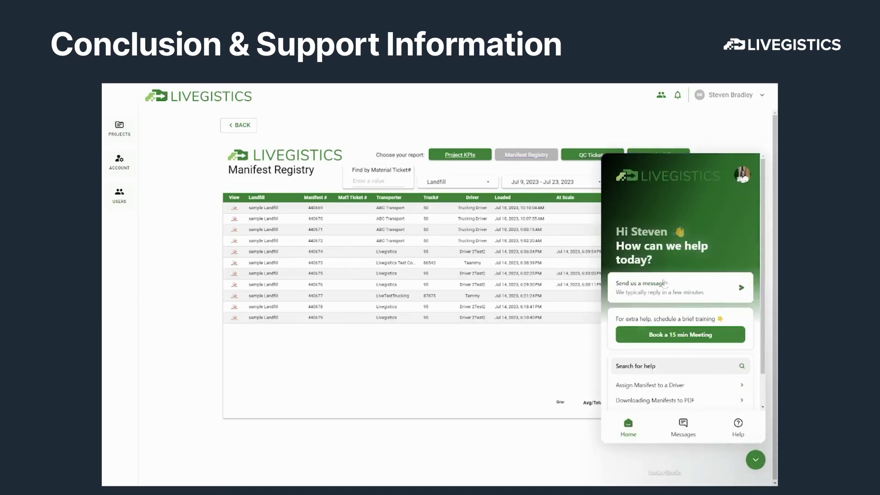
{"action": "left_click", "coordinate": [664, 282]}
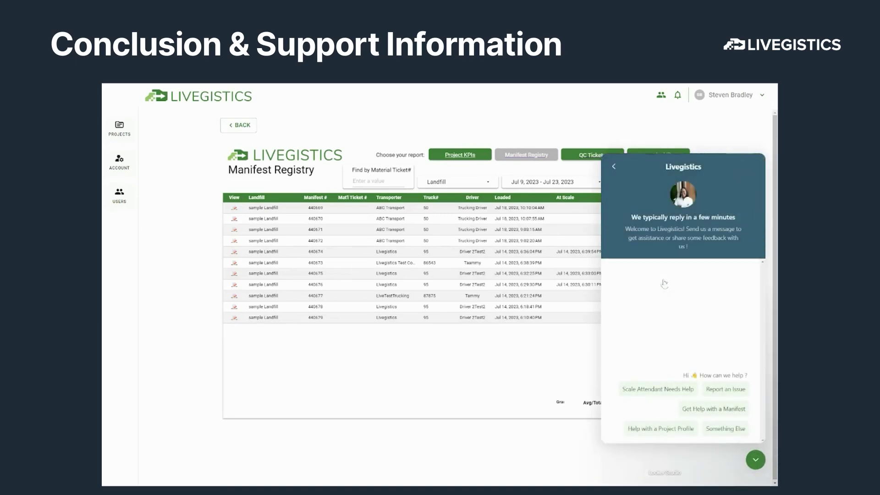